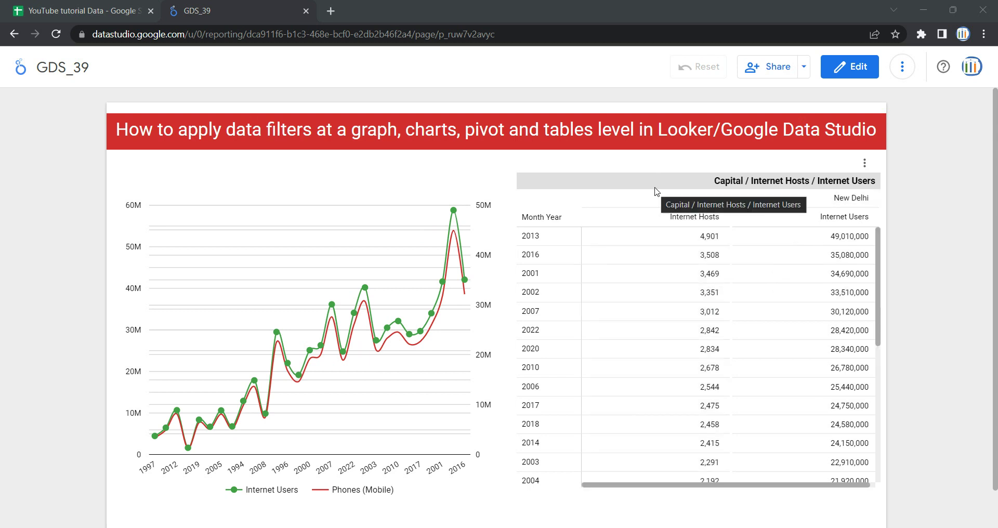
# Enter edit mode, select the line chart, and delete its Filter_india_only filter.
pyautogui.click(848, 78)
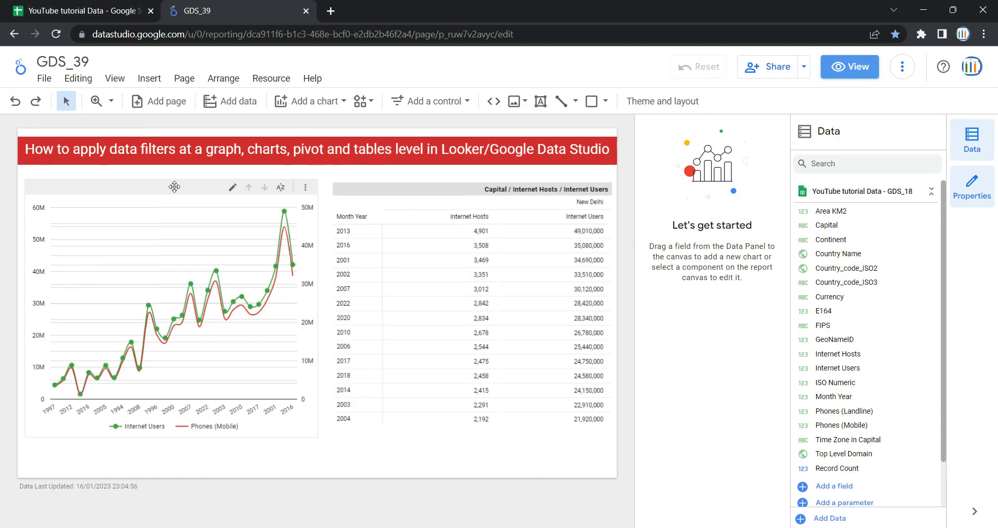
pyautogui.click(174, 187)
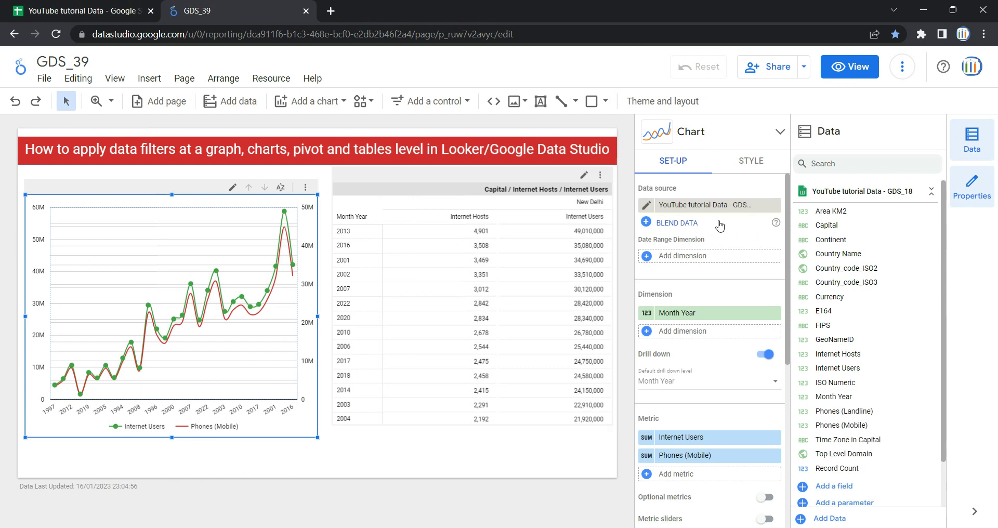
pyautogui.scroll(-6, 769, 420)
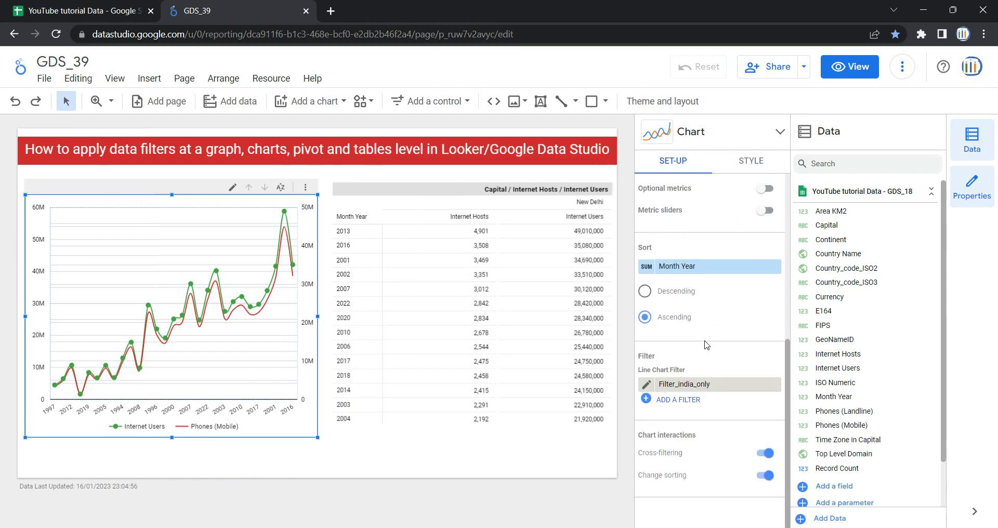
pyautogui.click(776, 384)
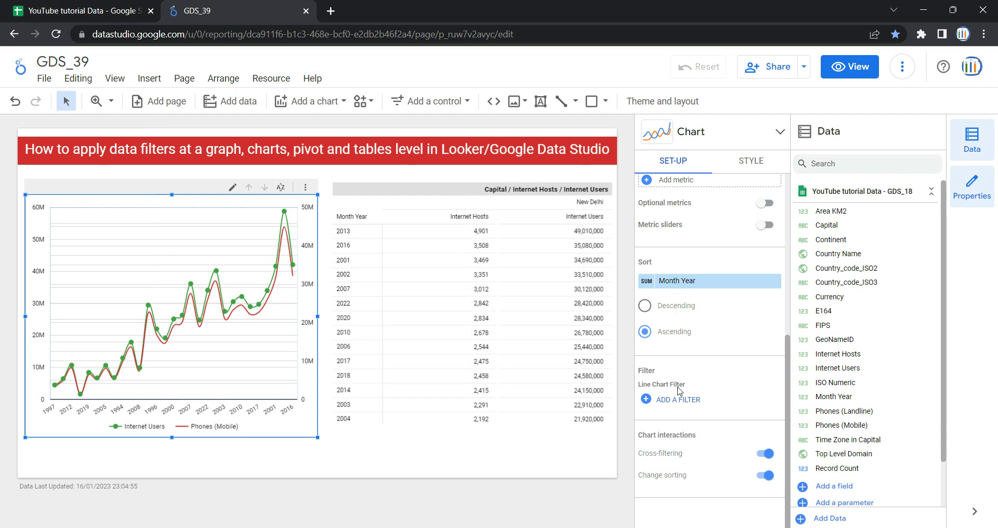
# Create a new chart filter and name it Filter_year.
pyautogui.click(672, 404)
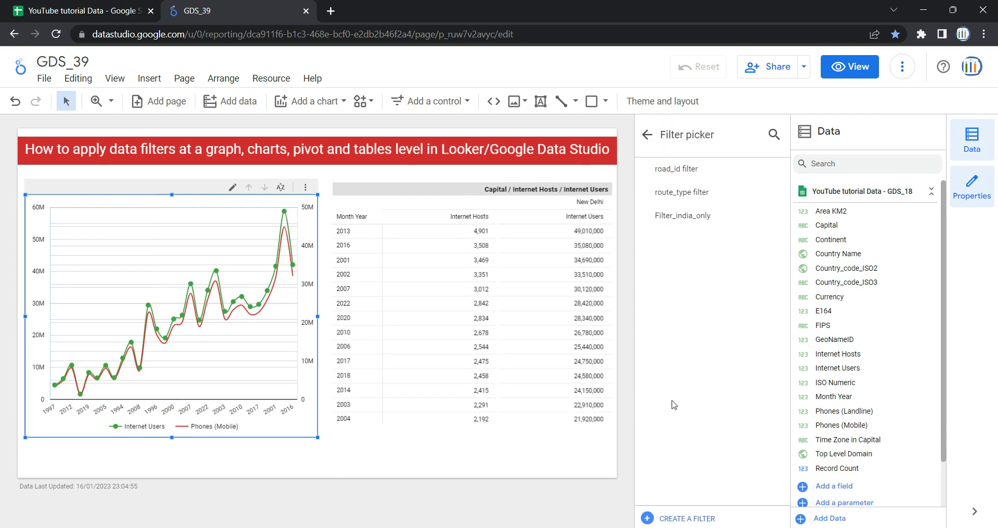
pyautogui.click(692, 520)
pyautogui.click(108, 320)
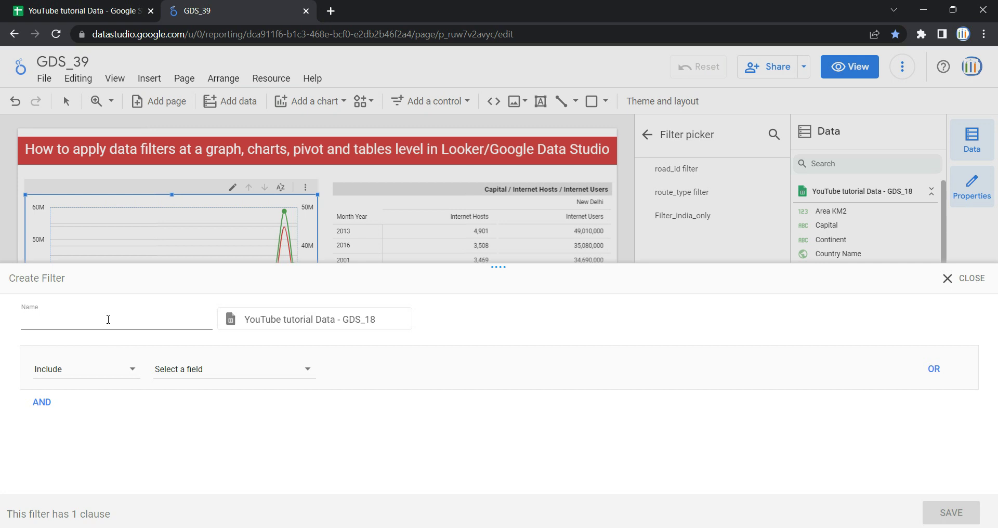
pyautogui.write('Filter_year')
# Set the first clause to Include on the Month Year field, then switch to the source spreadsheet.
pyautogui.click(130, 370)
pyautogui.click(89, 379)
pyautogui.click(98, 374)
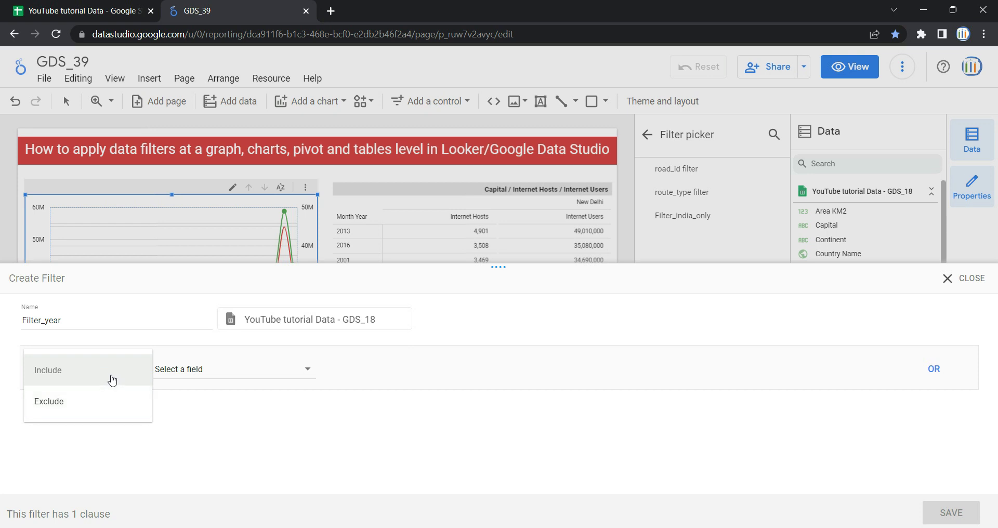
pyautogui.click(113, 380)
pyautogui.click(267, 370)
pyautogui.scroll(-3, 245, 427)
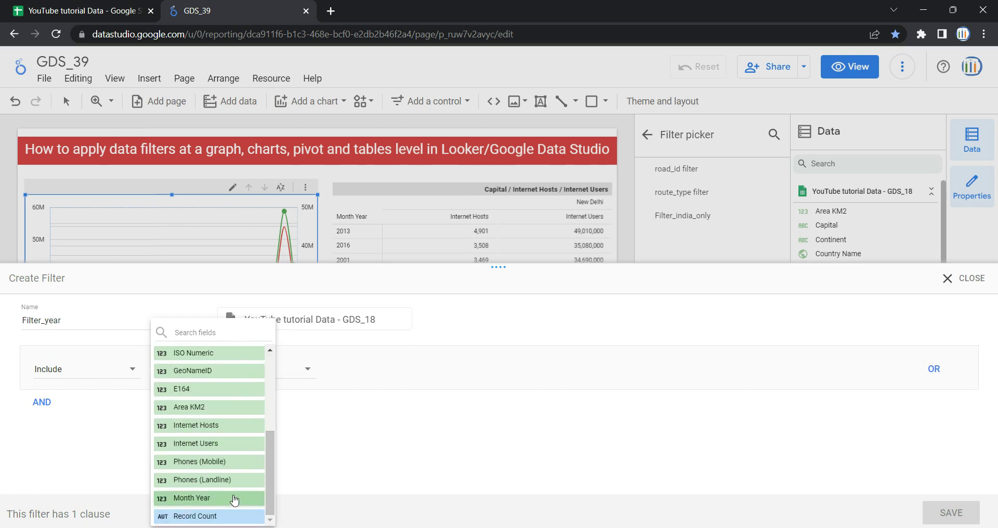
pyautogui.click(234, 498)
pyautogui.click(389, 373)
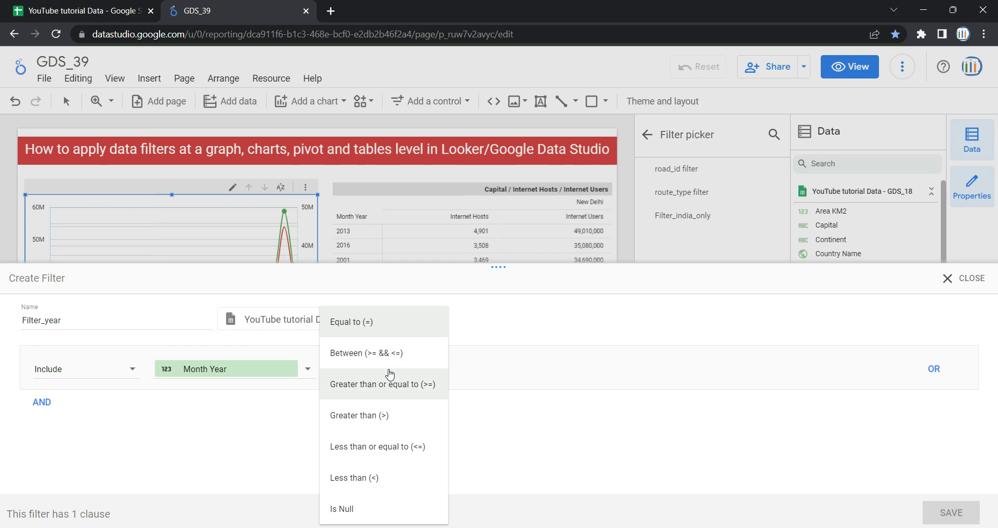
pyautogui.click(83, 10)
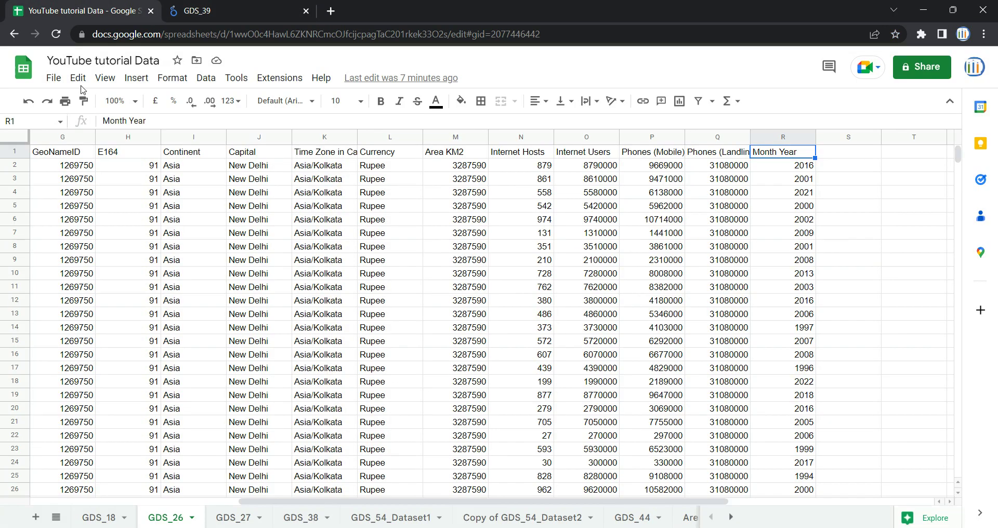
# Inspect the year values in column R, such as 2001, 2021, 2008 and 1997.
pyautogui.click(618, 233)
pyautogui.click(781, 233)
pyautogui.click(790, 140)
pyautogui.click(794, 179)
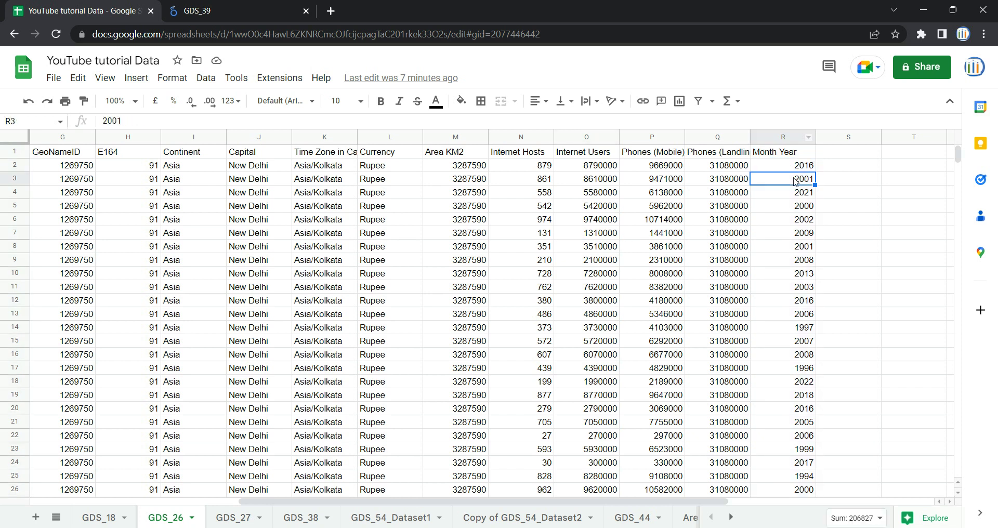
pyautogui.click(797, 138)
pyautogui.scroll(-3, 793, 269)
pyautogui.scroll(3, 792, 269)
pyautogui.click(798, 174)
pyautogui.click(794, 192)
pyautogui.click(795, 259)
pyautogui.click(802, 331)
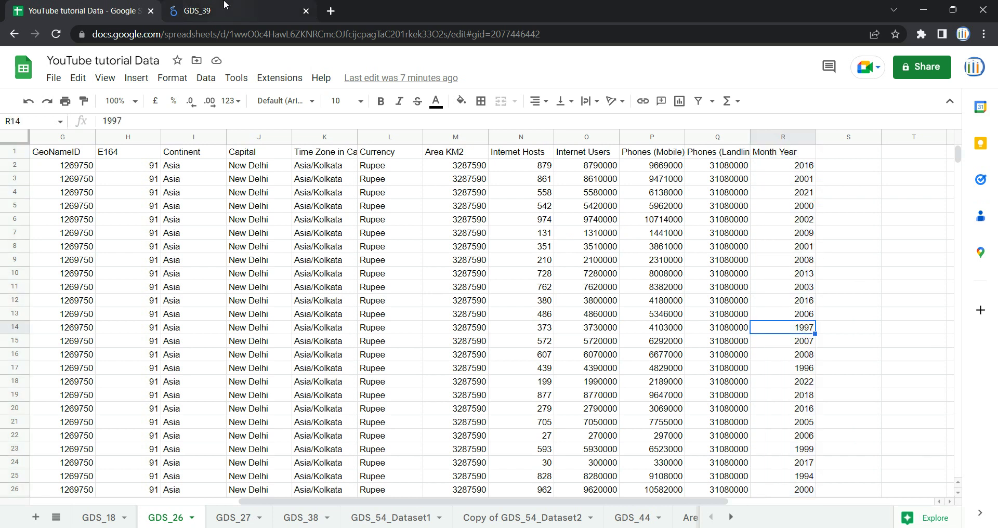
# Return to the Filter_year draft in Looker Studio and reopen its condition list.
pyautogui.click(197, 10)
pyautogui.click(371, 363)
pyautogui.click(373, 370)
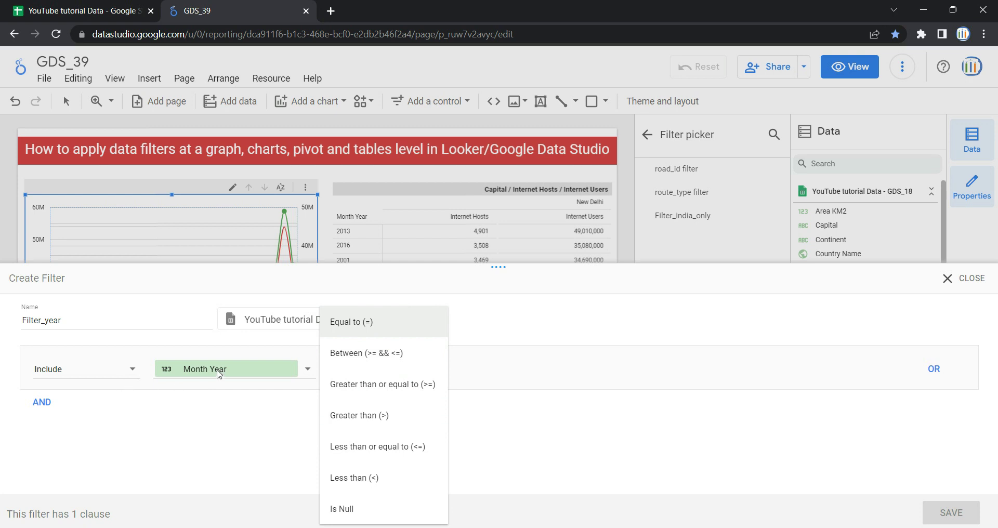
# Make the clause Include Month Year greater than or equal to (>=) 2000.
pyautogui.click(218, 374)
pyautogui.click(217, 373)
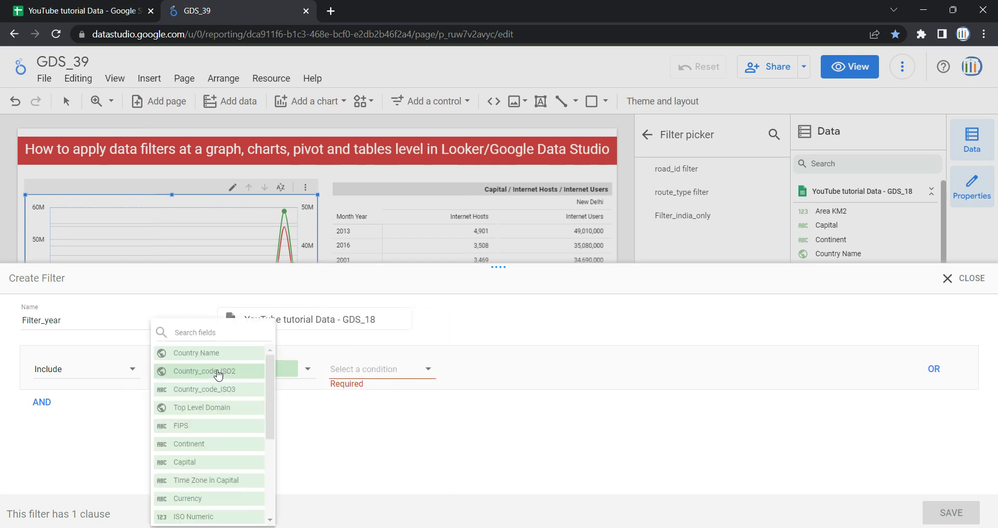
pyautogui.click(224, 356)
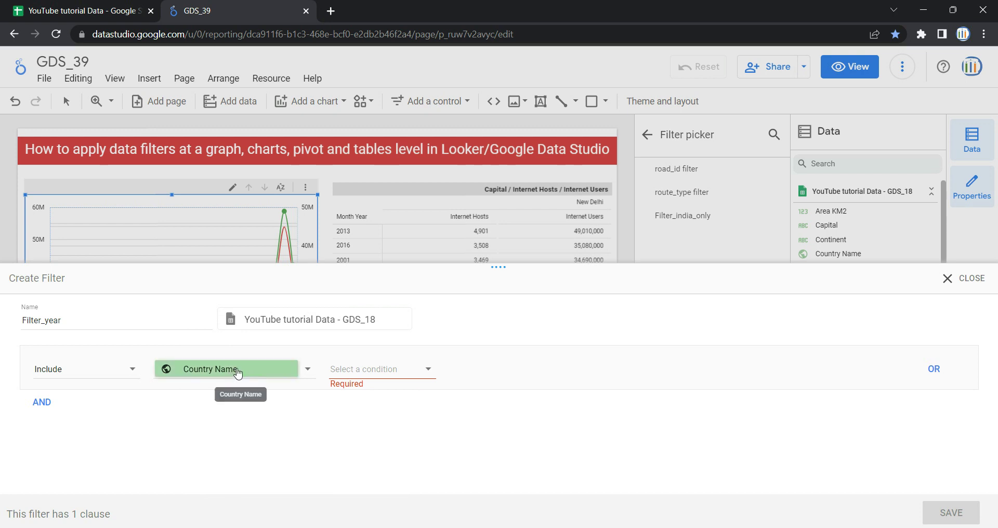
pyautogui.click(392, 375)
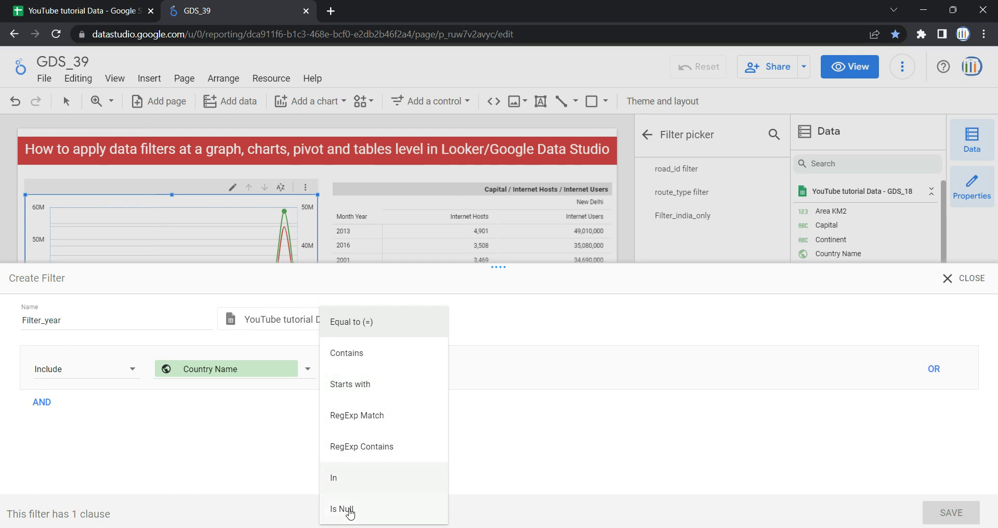
pyautogui.click(504, 437)
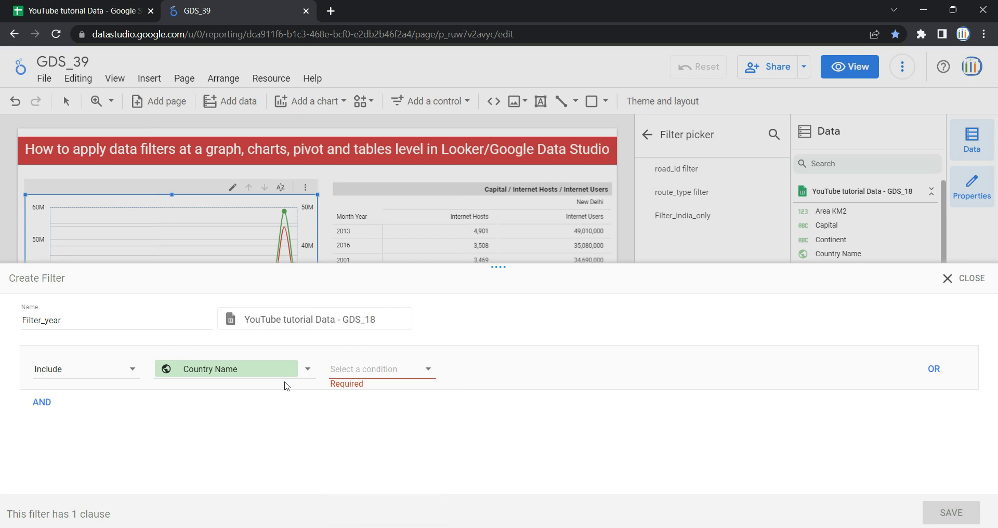
pyautogui.click(286, 373)
pyautogui.scroll(-3, 234, 437)
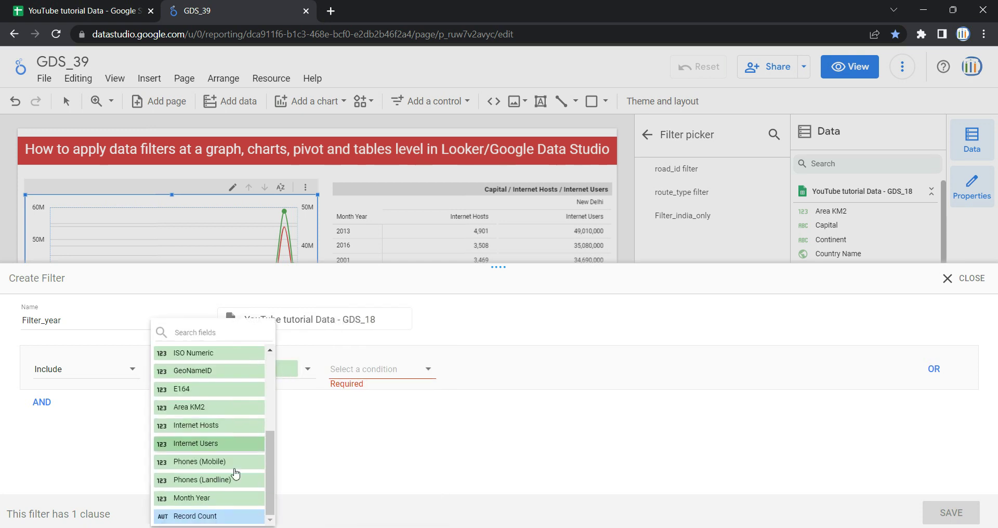
pyautogui.click(227, 499)
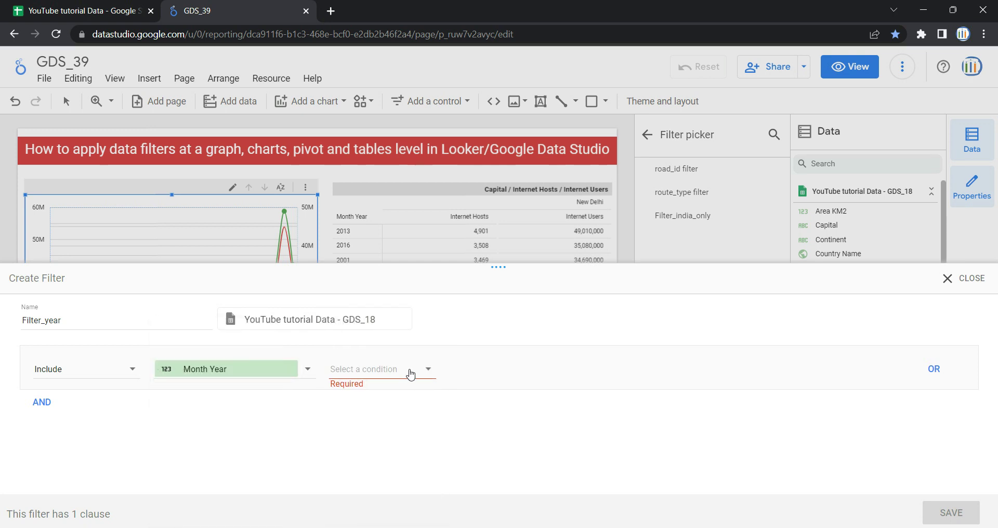
pyautogui.click(407, 370)
pyautogui.click(422, 388)
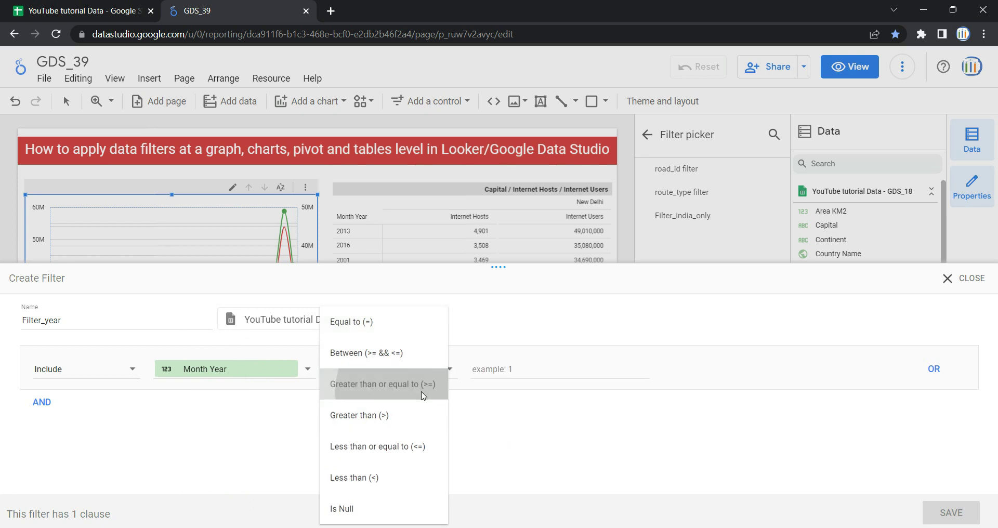
pyautogui.click(517, 369)
pyautogui.write('2000')
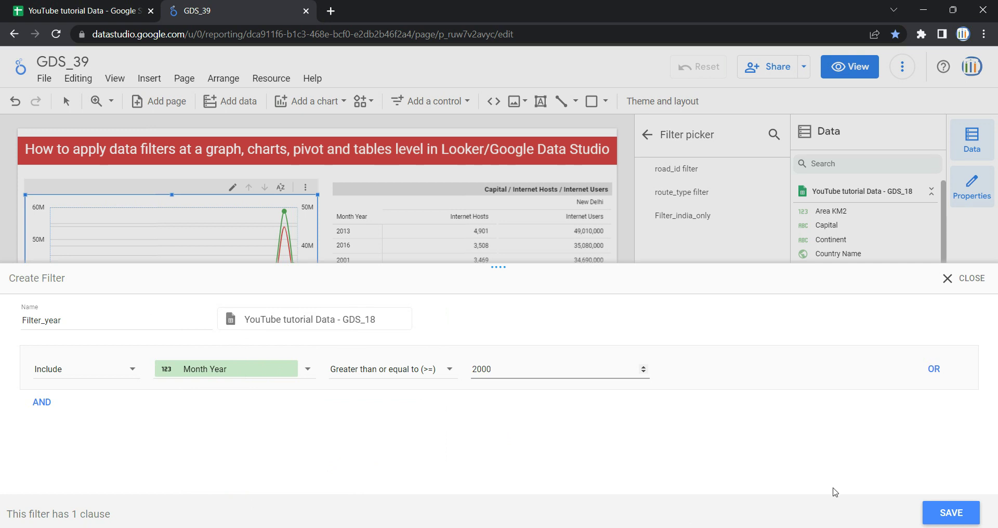
# Save Filter_year onto the line chart and widen the chart slightly to the right.
pyautogui.click(956, 514)
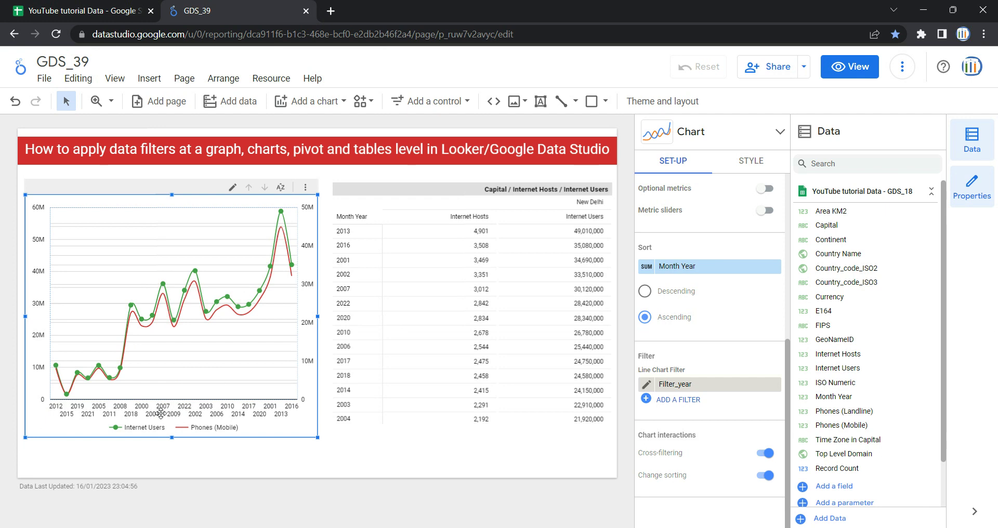
pyautogui.scroll(1, 726, 378)
pyautogui.scroll(3, 726, 378)
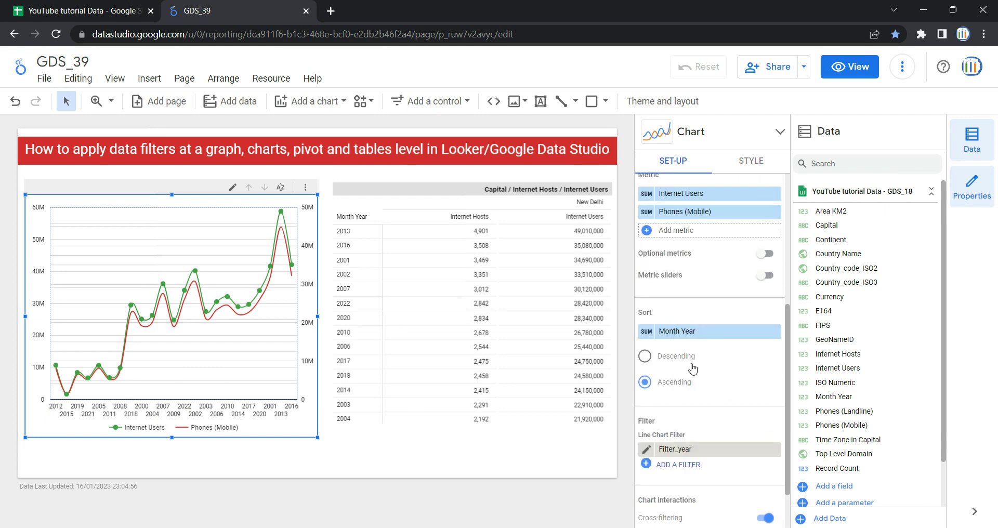
pyautogui.scroll(-3, 686, 364)
pyautogui.moveTo(315, 317); pyautogui.dragTo(333, 317)
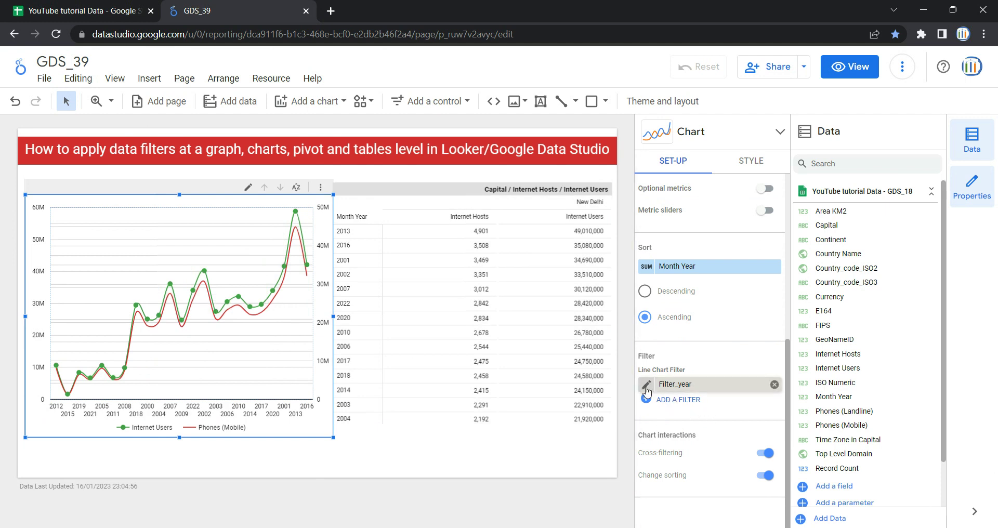
# Reopen Filter_year for editing and add a second AND clause.
pyautogui.click(646, 386)
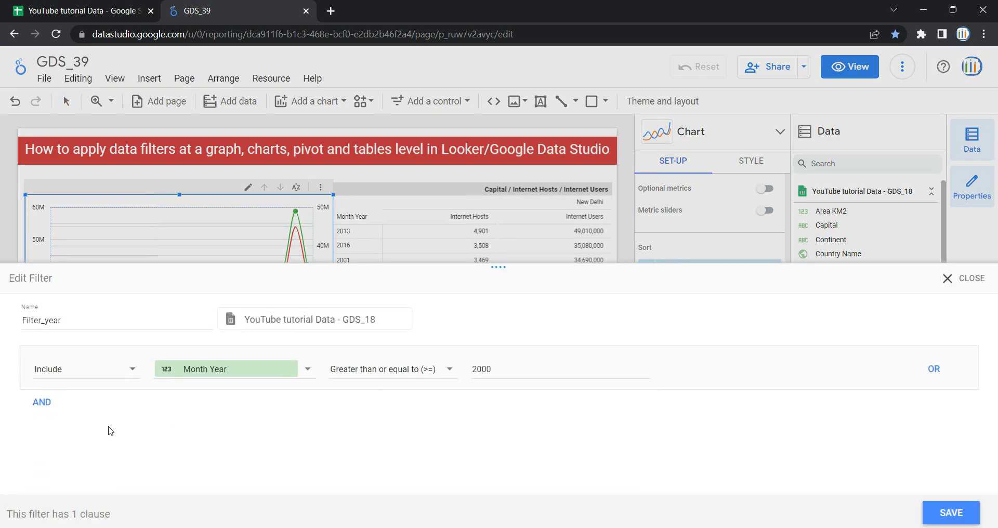
pyautogui.click(214, 368)
pyautogui.click(384, 368)
pyautogui.click(46, 402)
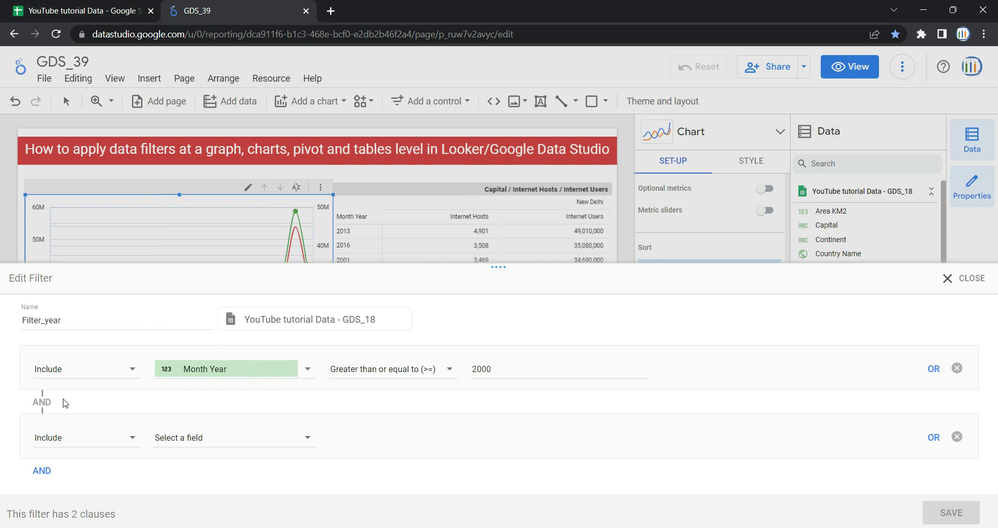
# Set the second clause to Exclude Month Year greater than or equal to (>=) 2010.
pyautogui.click(105, 445)
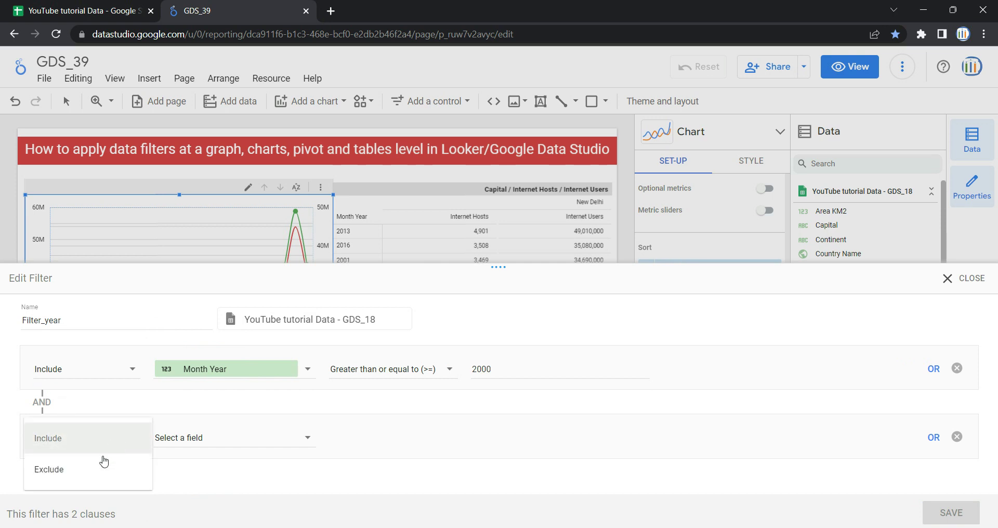
pyautogui.click(104, 468)
pyautogui.click(245, 438)
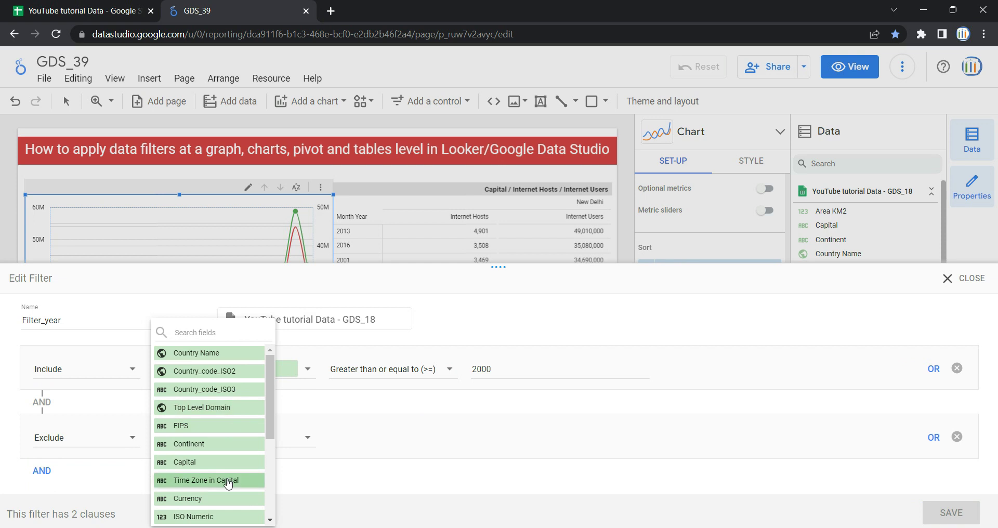
pyautogui.scroll(-3, 228, 483)
pyautogui.click(223, 504)
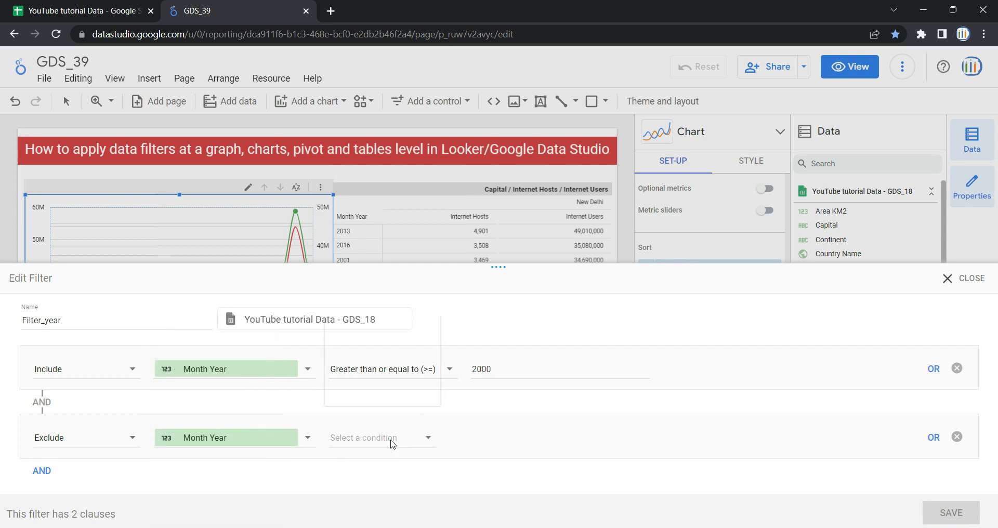
pyautogui.click(392, 442)
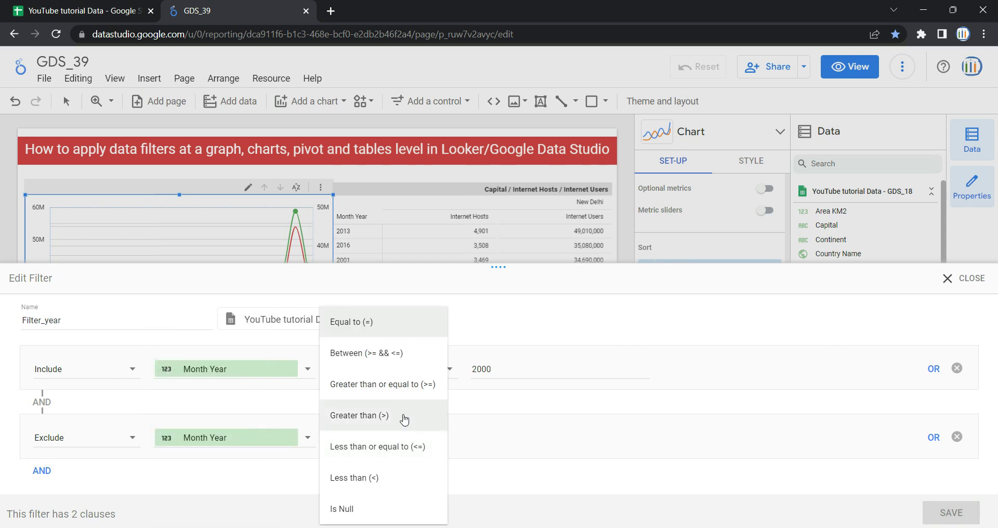
pyautogui.click(419, 391)
pyautogui.click(533, 440)
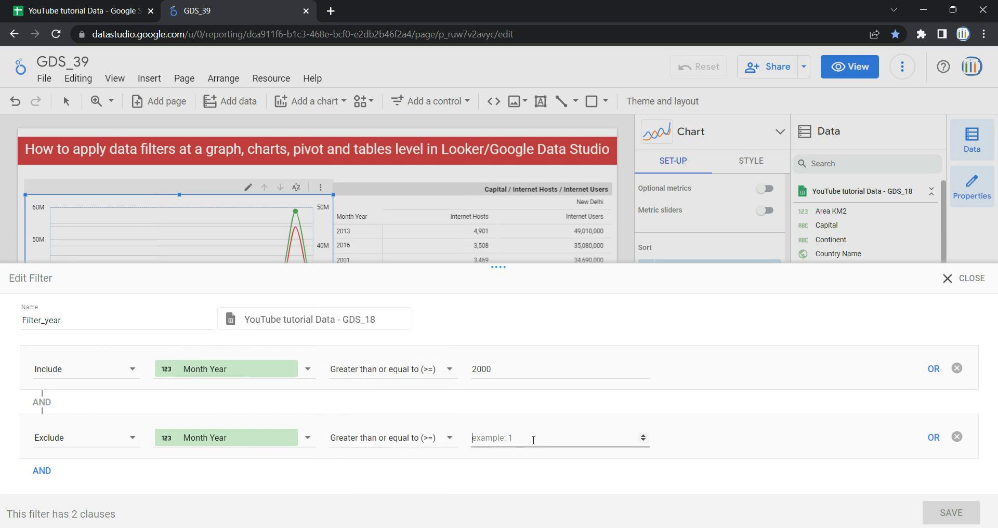
pyautogui.write('2010')
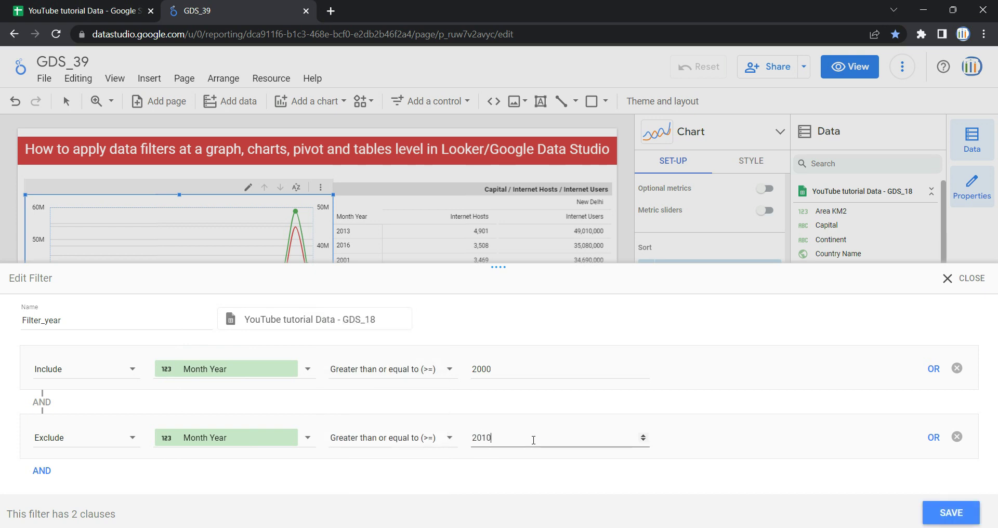
# Save the two-clause Filter_year and select the pivot table.
pyautogui.click(964, 513)
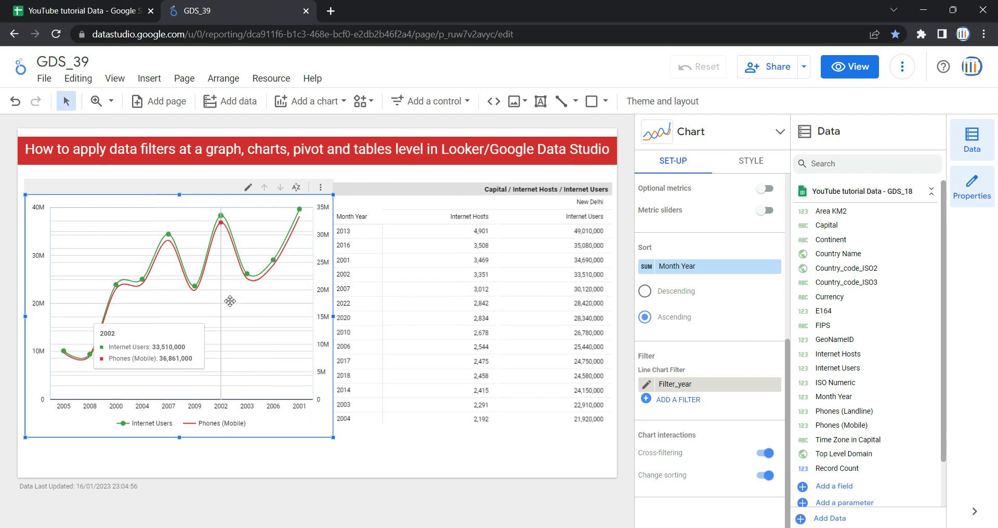
pyautogui.click(431, 188)
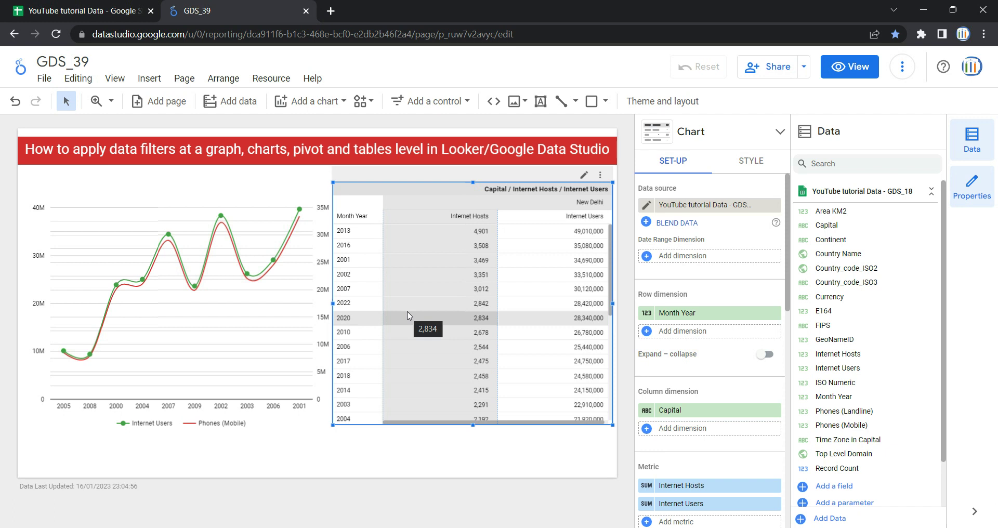
# Attach Filter_year to the pivot table from its Setup panel's filter list.
pyautogui.scroll(-4, 718, 450)
pyautogui.scroll(-3, 718, 449)
pyautogui.click(682, 424)
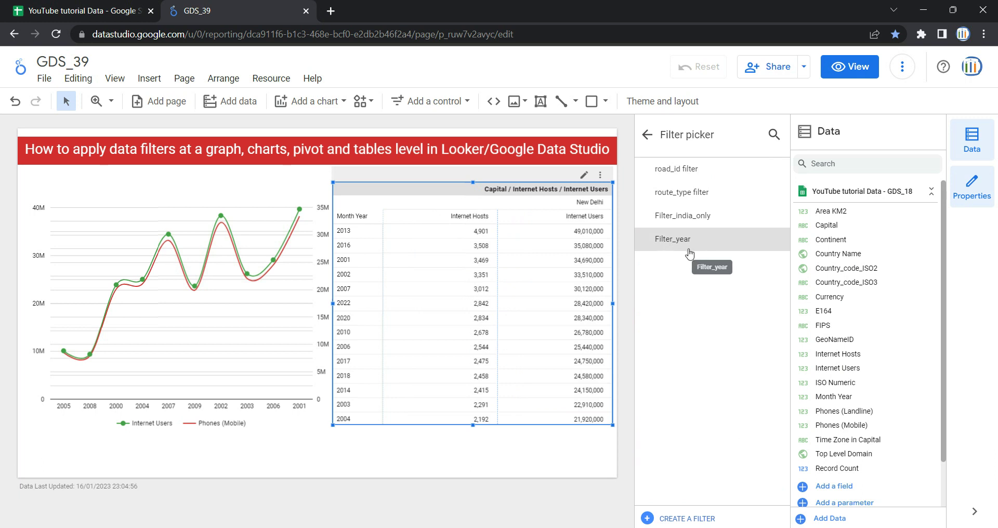
pyautogui.click(666, 242)
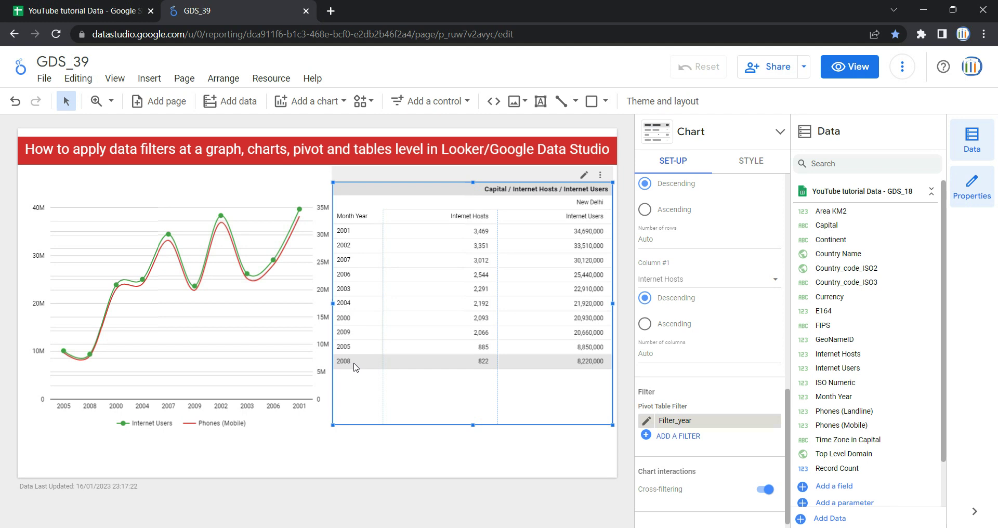
# Switch the GDS_39 report to view mode to see both year-filtered visuals.
pyautogui.click(849, 66)
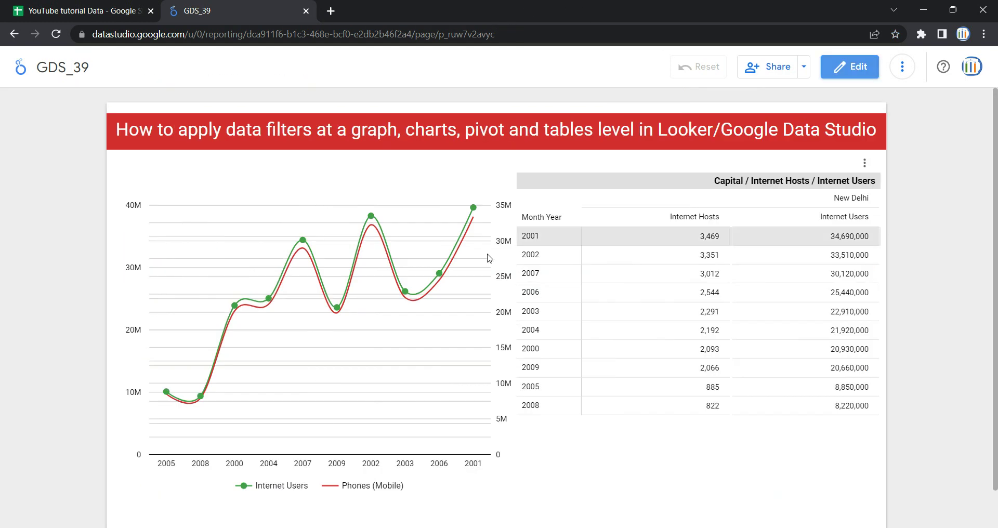